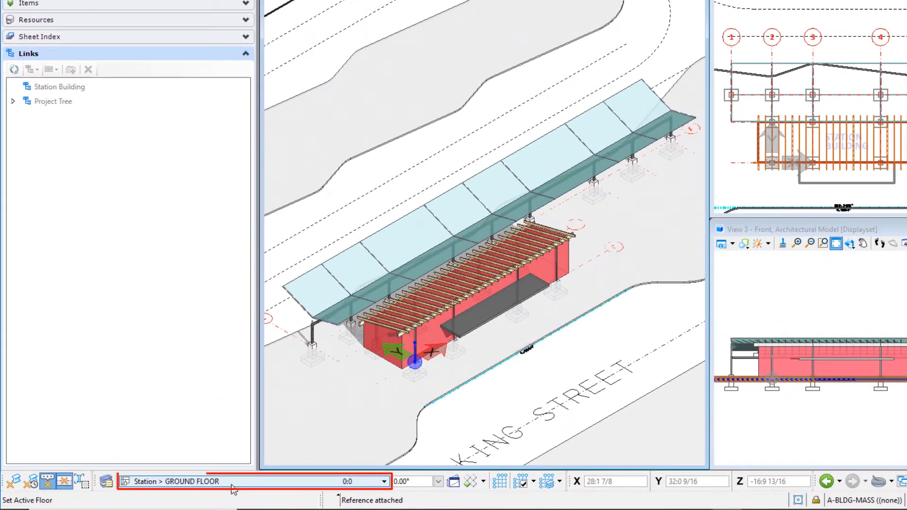
Step: Set Station > GROUND FLOOR as the active floor from the Floor Selector
{"action": "left_click", "coordinate": [181, 486]}
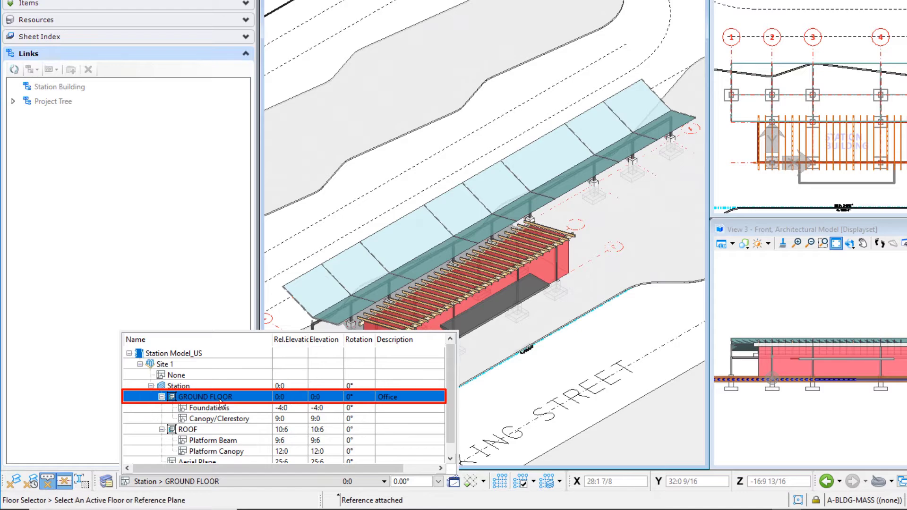
{"action": "left_click", "coordinate": [220, 399]}
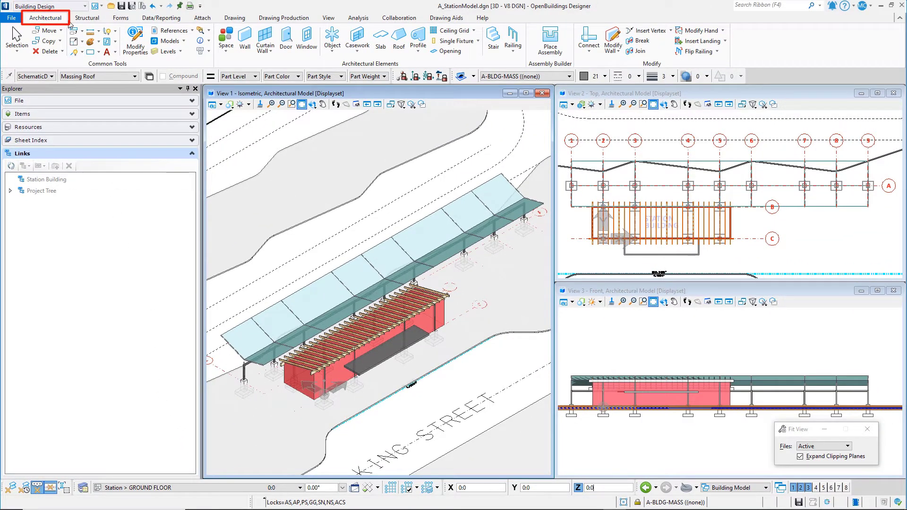
Step: Start Place Wall using the compound *Proj | Brick+Stone + CMU wall type
{"action": "left_click", "coordinate": [245, 41]}
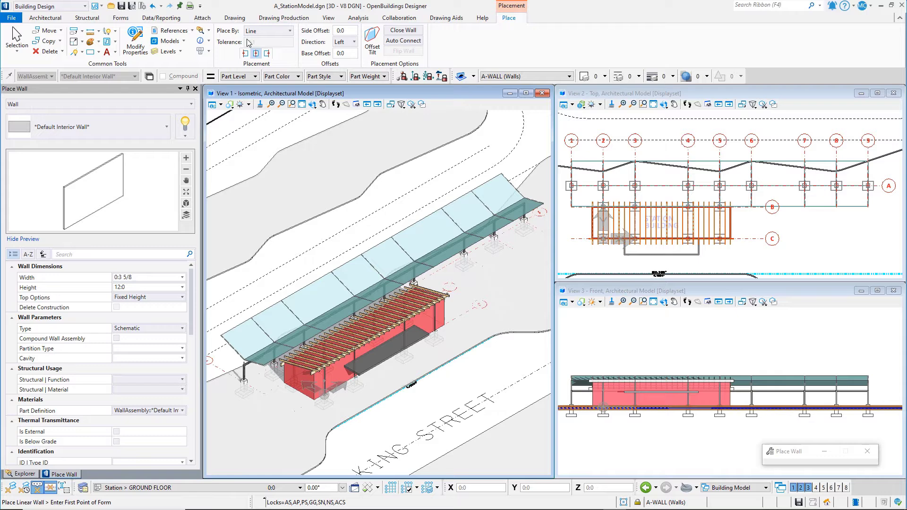
{"action": "left_click", "coordinate": [168, 134]}
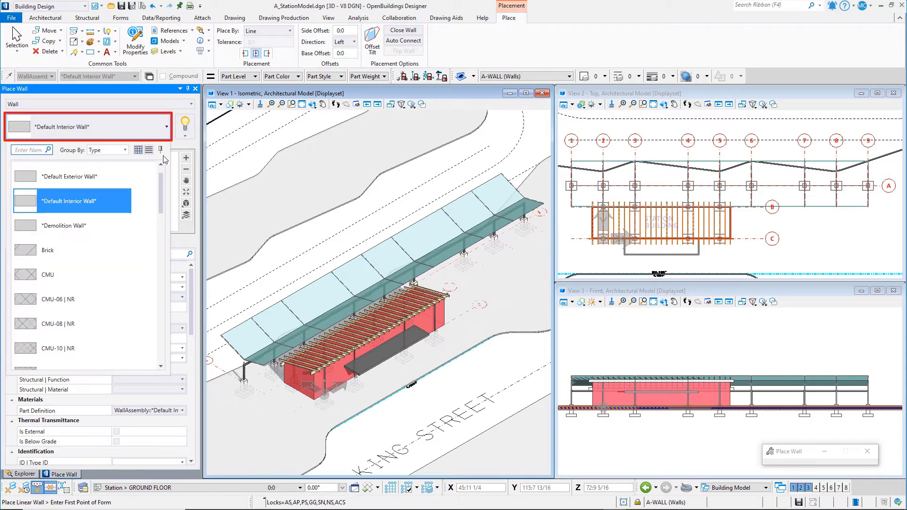
{"action": "scroll", "coordinate": [161, 197], "scroll_direction": "up", "scroll_amount": 1}
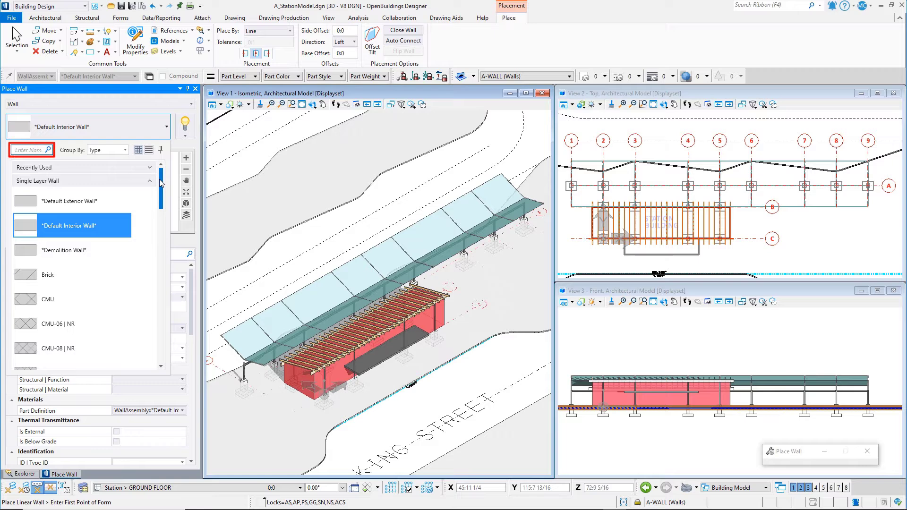
{"action": "left_click", "coordinate": [154, 183]}
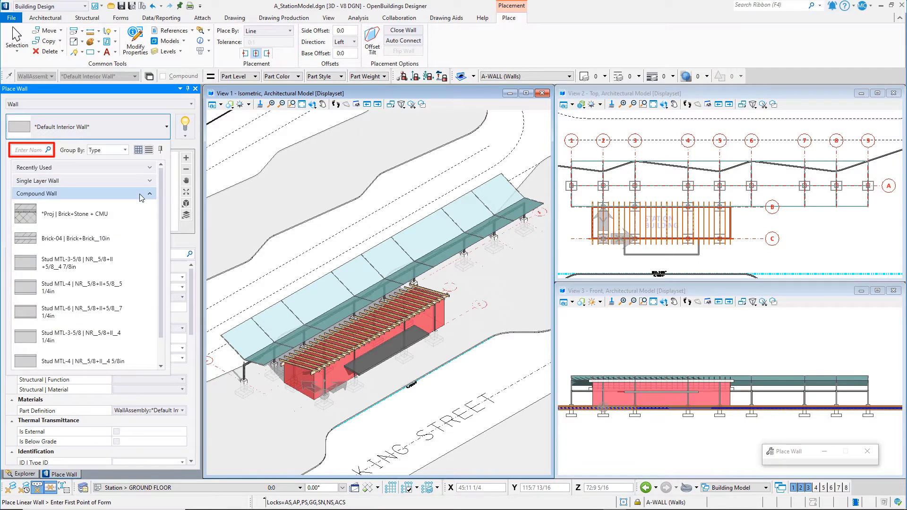
{"action": "left_click", "coordinate": [127, 217]}
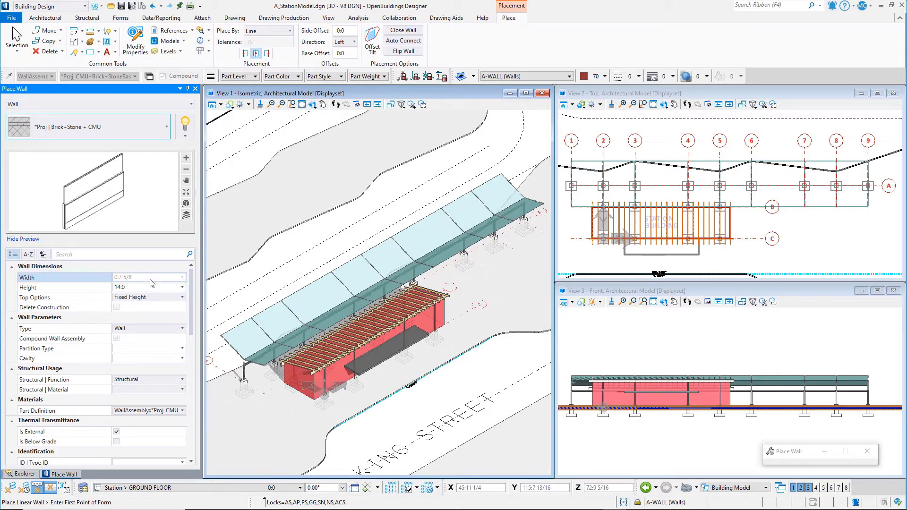
Step: Change the placement wall height from 14:0 to 12:0
{"action": "left_click", "coordinate": [148, 287]}
{"action": "left_click", "coordinate": [148, 287]}
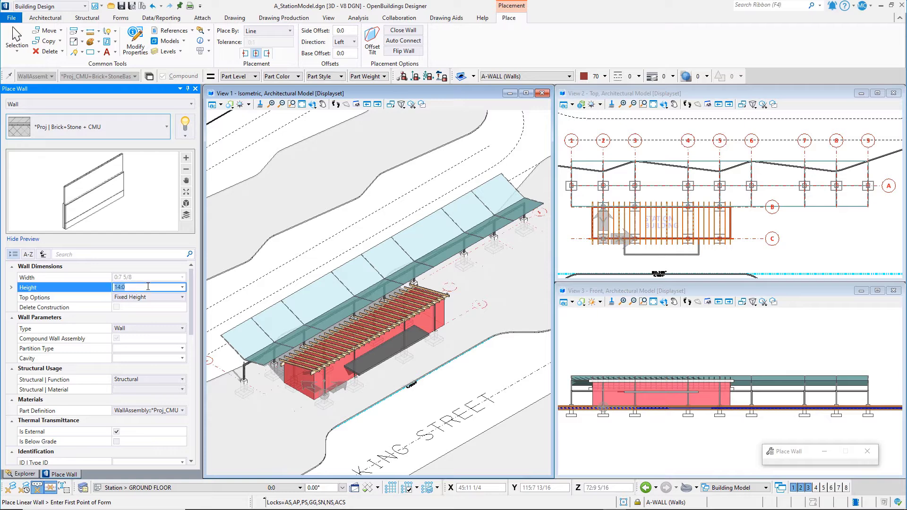
{"action": "type", "text": "12:0"}
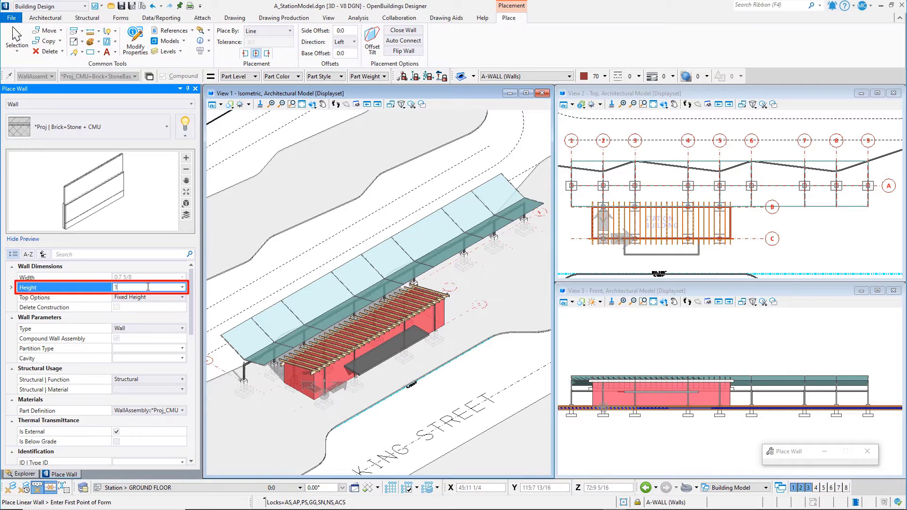
{"action": "key", "text": "Return"}
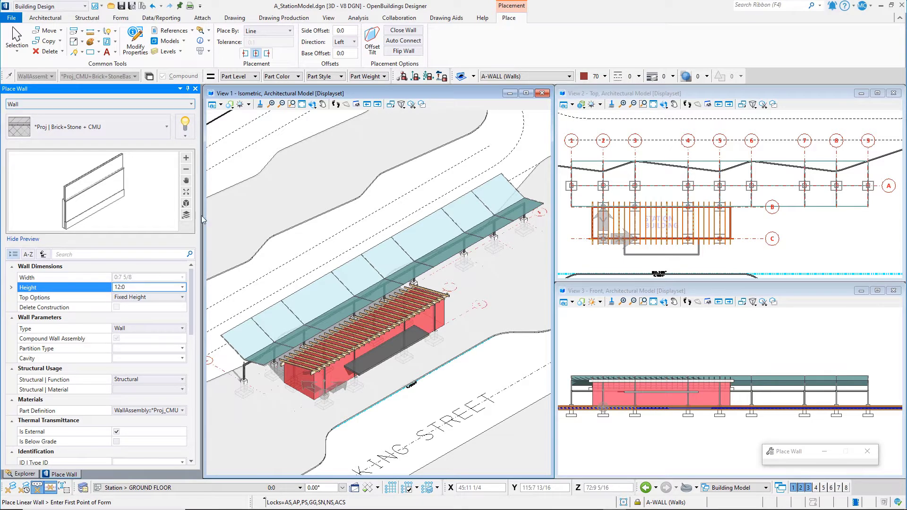
Step: Keep Place By on Line and turn on Close Wall and Auto Connect
{"action": "left_click", "coordinate": [286, 32]}
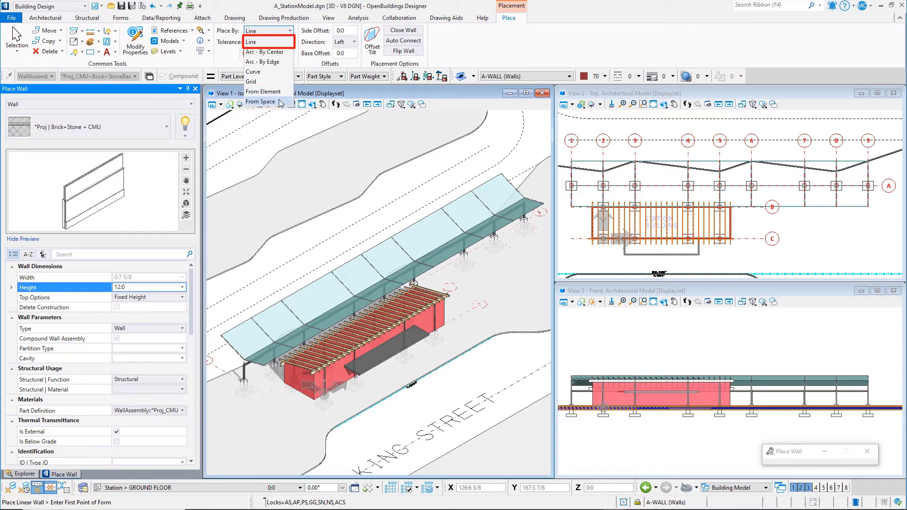
{"action": "left_click", "coordinate": [280, 44]}
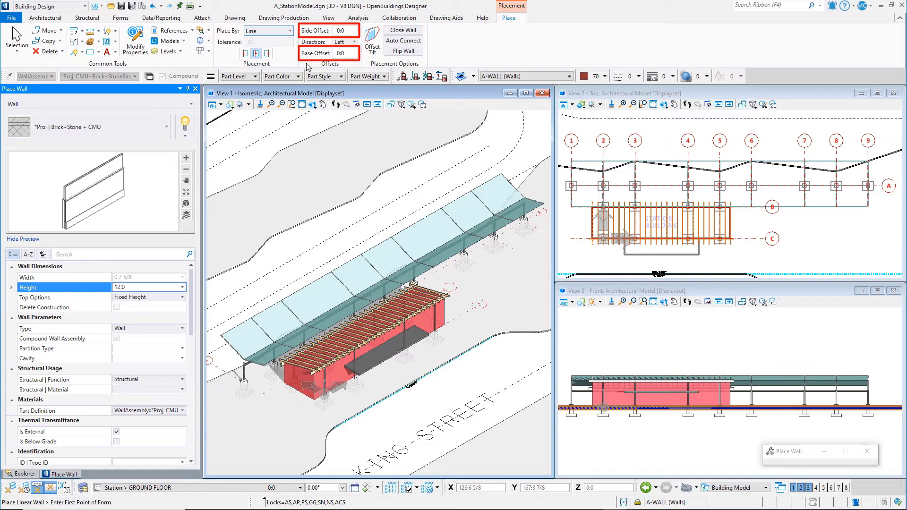
{"action": "left_click", "coordinate": [403, 30]}
{"action": "left_click", "coordinate": [421, 41]}
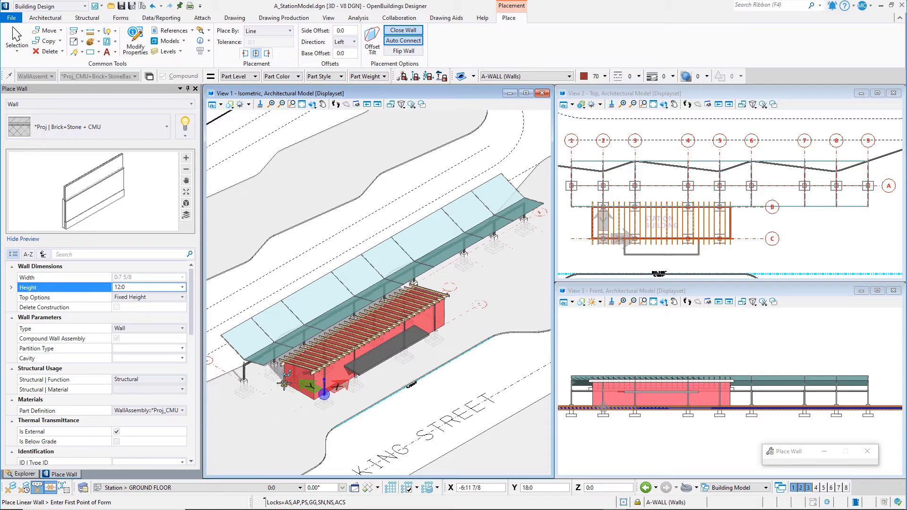
Step: Place the last corners of the 12:0 Brick+Stone + CMU wall loop and end the run
{"action": "scroll", "coordinate": [284, 383], "scroll_direction": "up", "scroll_amount": 1}
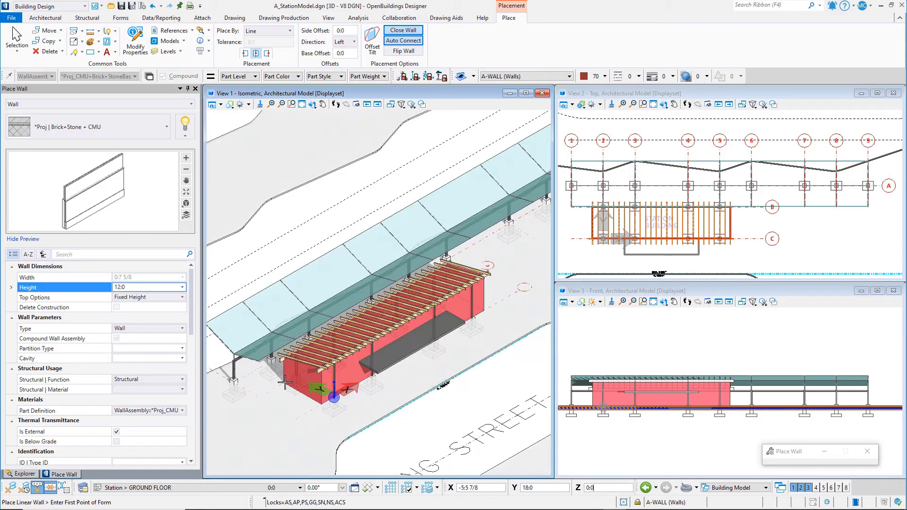
{"action": "scroll", "coordinate": [285, 385], "scroll_direction": "up", "scroll_amount": 3}
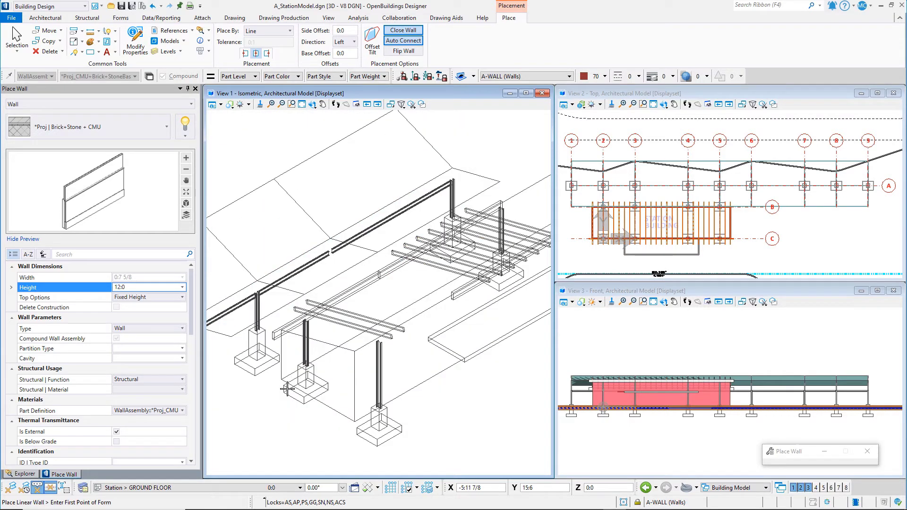
{"action": "scroll", "coordinate": [287, 388], "scroll_direction": "up", "scroll_amount": 1}
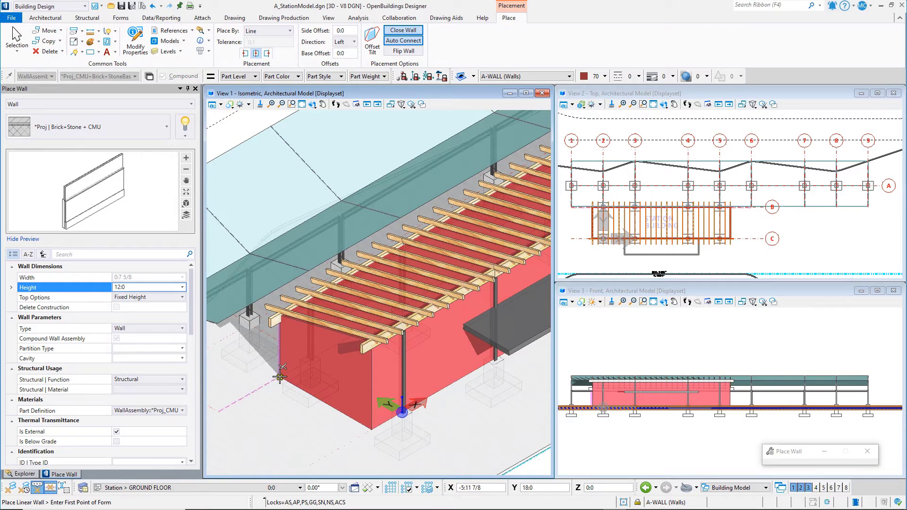
{"action": "left_click", "coordinate": [281, 377]}
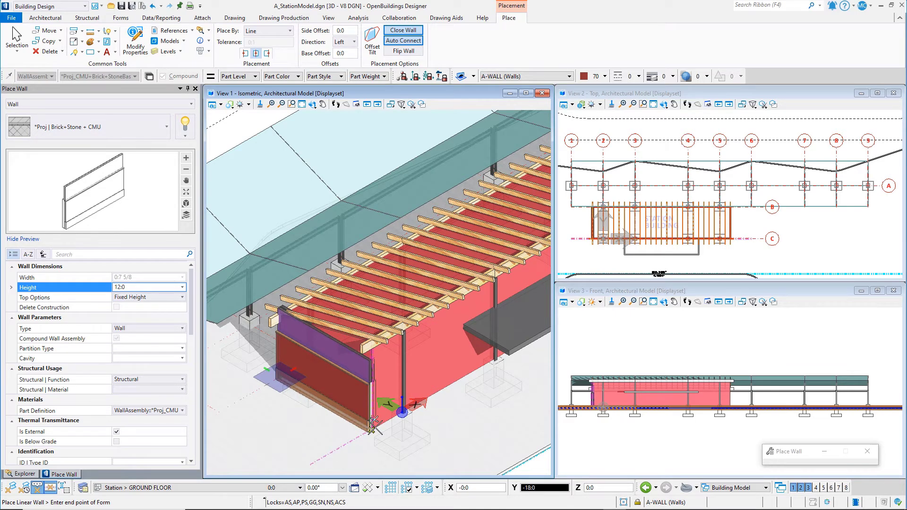
{"action": "left_click", "coordinate": [322, 441]}
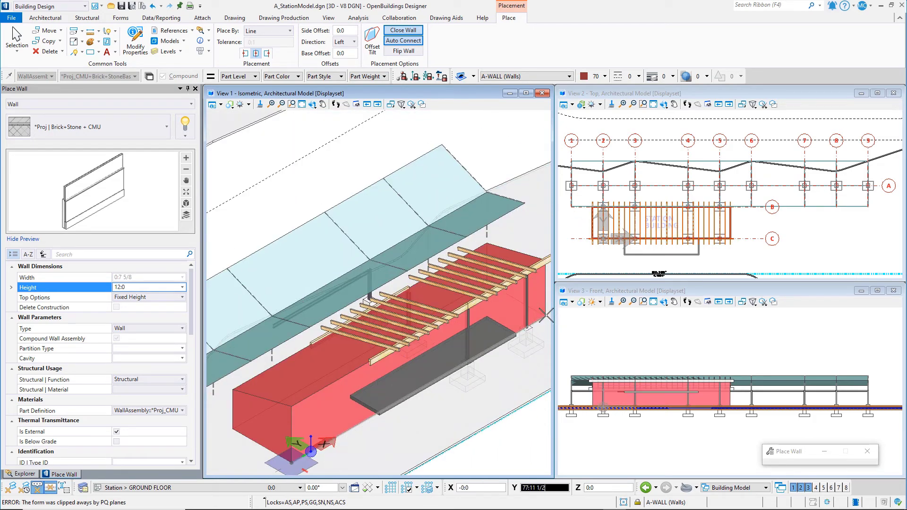
{"action": "scroll", "coordinate": [544, 317], "scroll_direction": "up", "scroll_amount": 2}
{"action": "scroll", "coordinate": [546, 315], "scroll_direction": "up", "scroll_amount": 3}
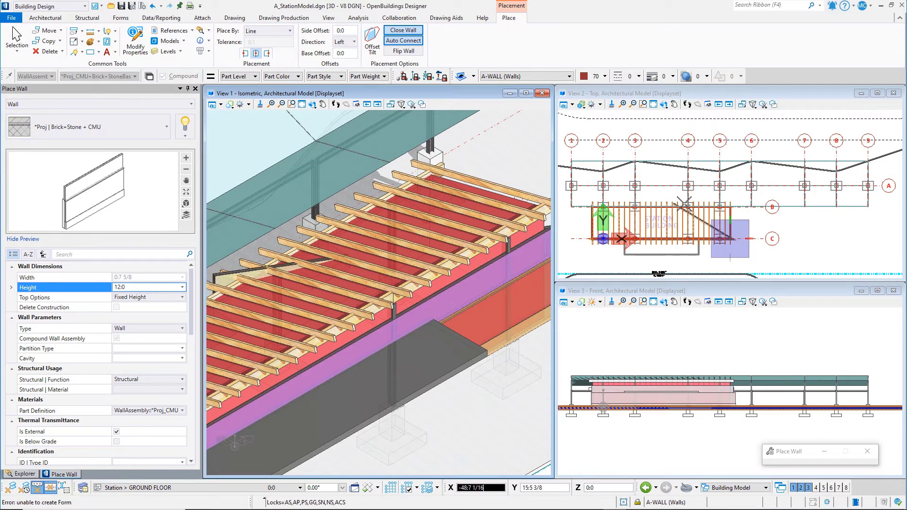
{"action": "scroll", "coordinate": [683, 204], "scroll_direction": "up", "scroll_amount": 5}
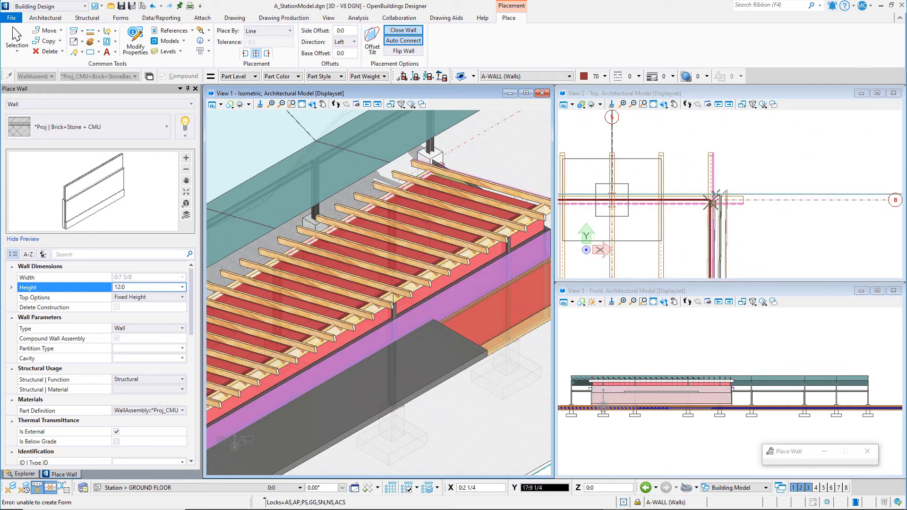
{"action": "scroll", "coordinate": [712, 201], "scroll_direction": "up", "scroll_amount": 2}
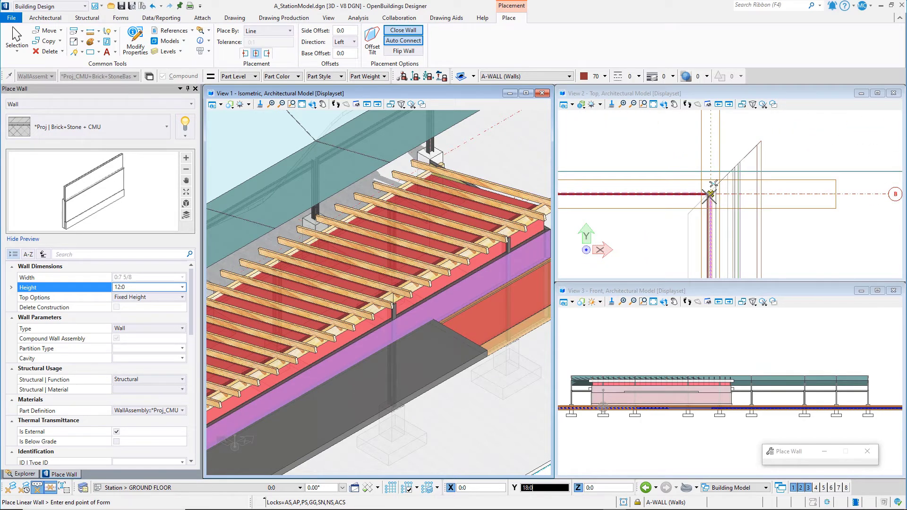
{"action": "right_click", "coordinate": [660, 225]}
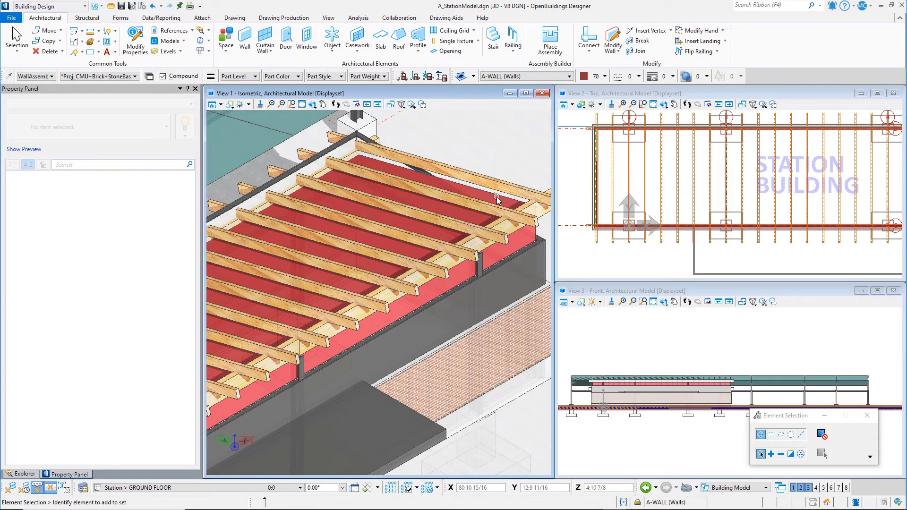
Step: Delete the red station building massing form with Delete Element
{"action": "left_click", "coordinate": [497, 197]}
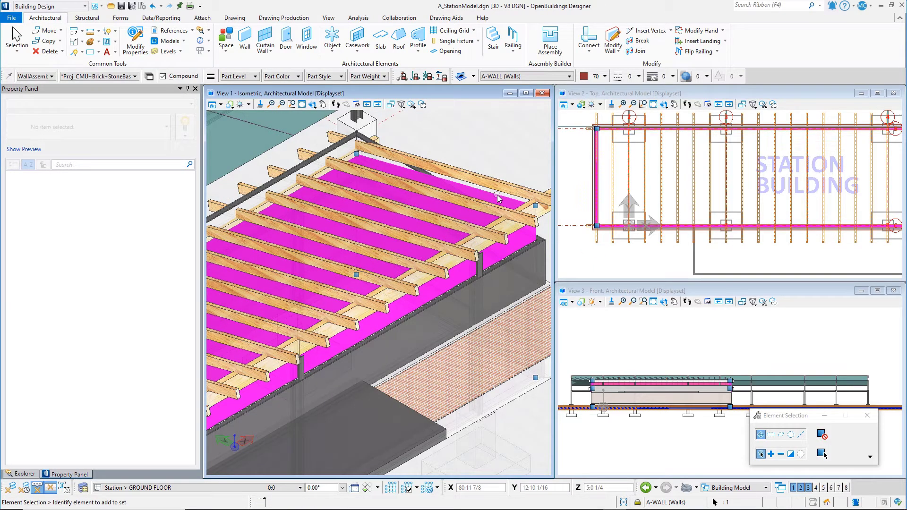
{"action": "right_click", "coordinate": [498, 198]}
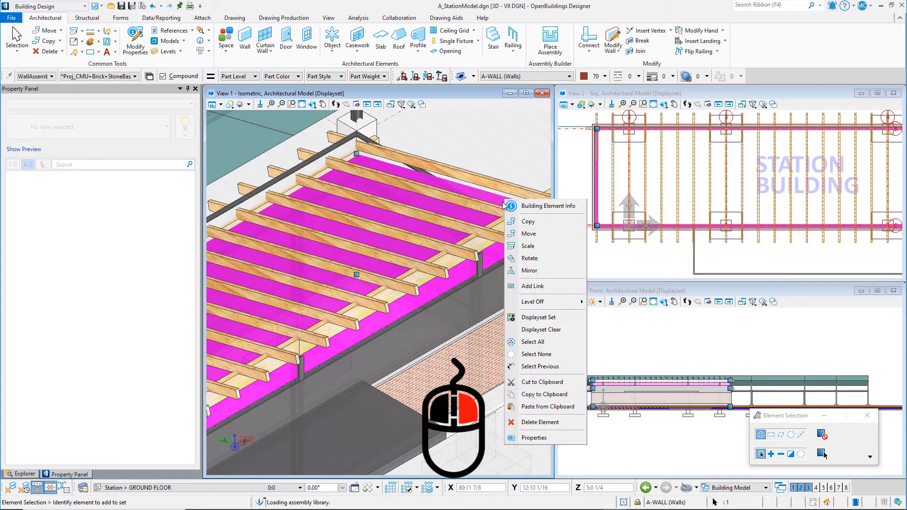
{"action": "left_click", "coordinate": [537, 423]}
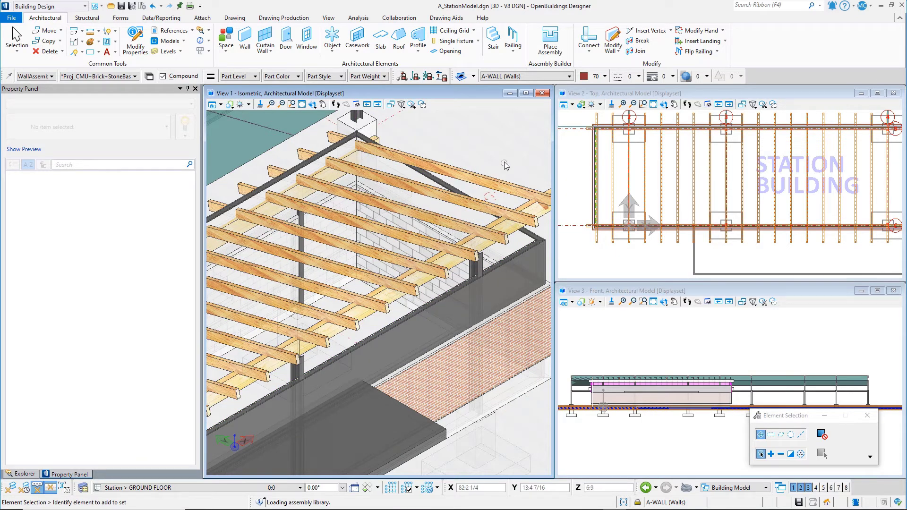
{"action": "scroll", "coordinate": [506, 137], "scroll_direction": "down", "scroll_amount": 1}
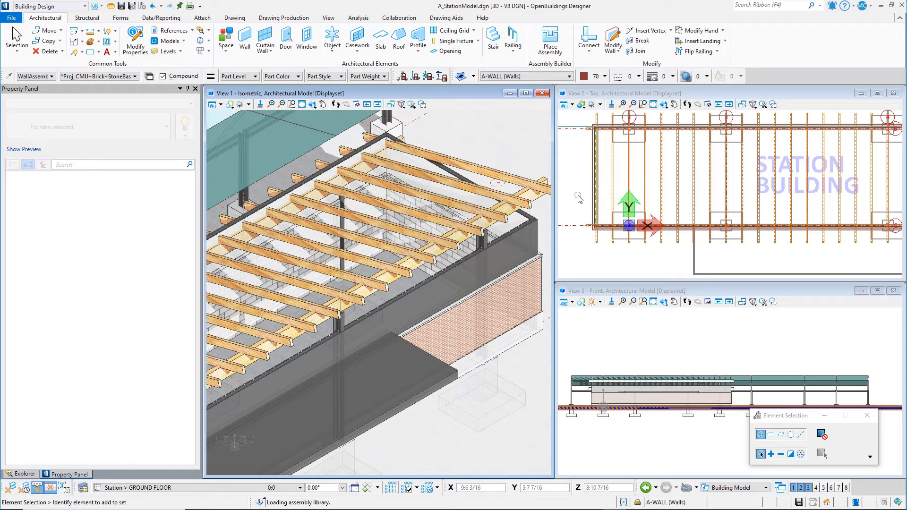
Step: Move the front wall 1:4 along Y to expose the columns behind it
{"action": "key", "text": "space"}
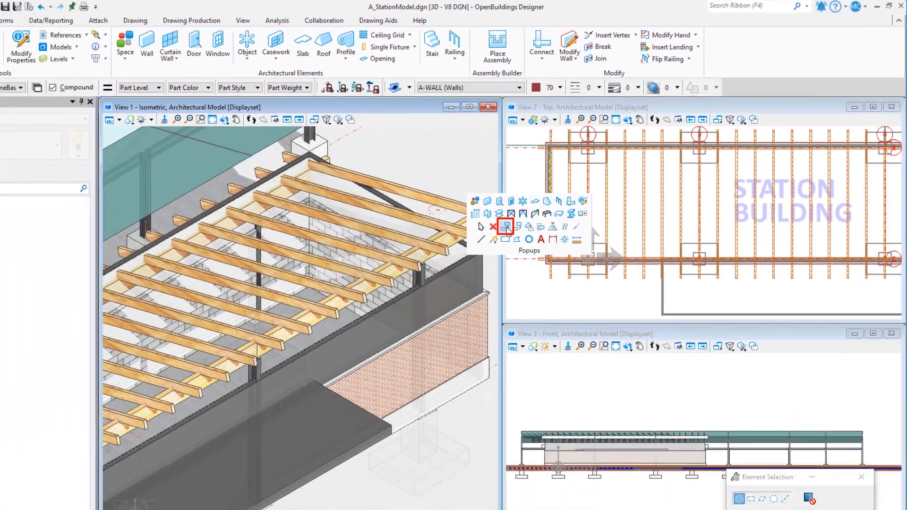
{"action": "left_click", "coordinate": [429, 271]}
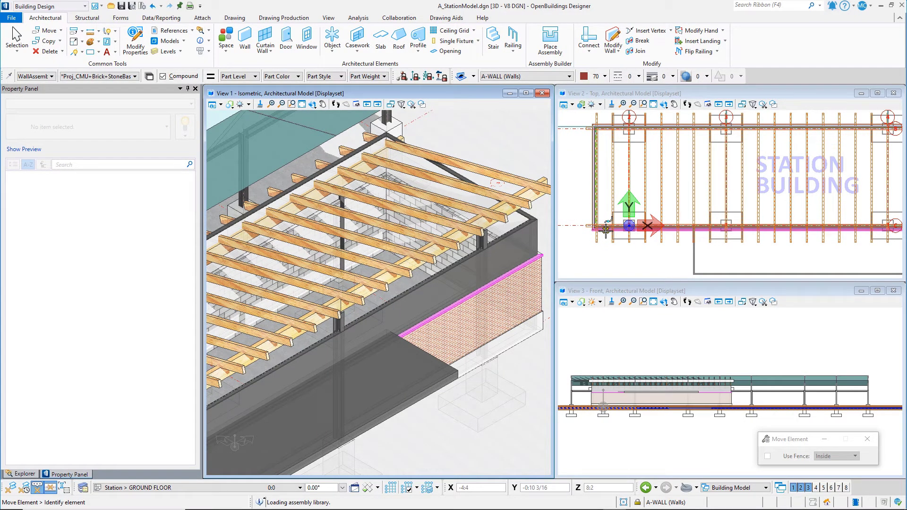
{"action": "left_click", "coordinate": [606, 230]}
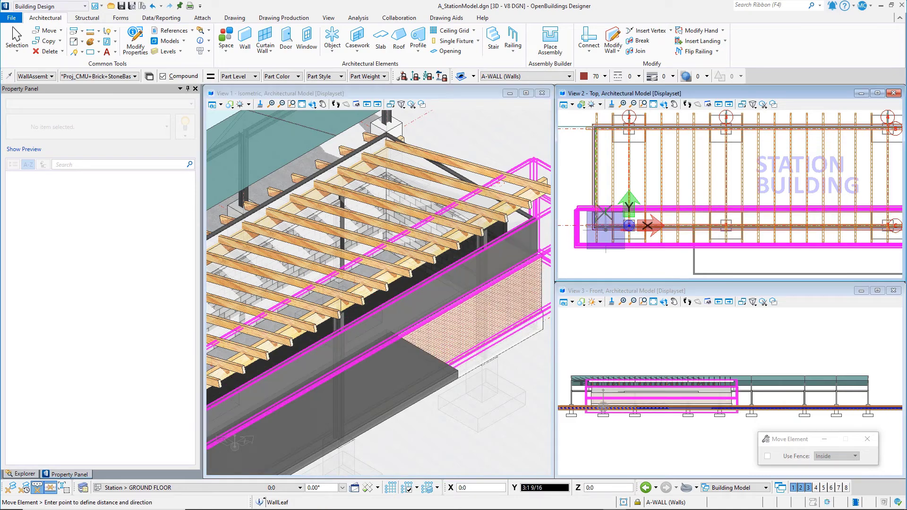
{"action": "type", "text": "1"}
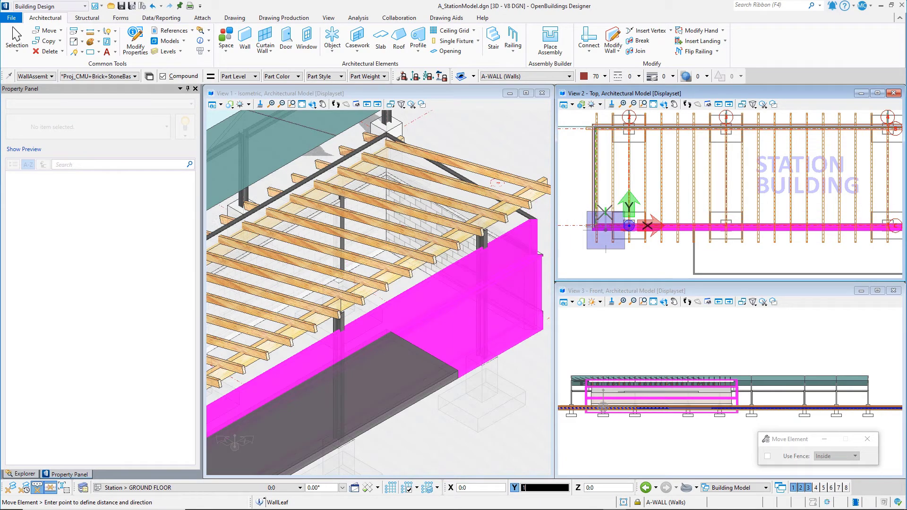
{"action": "type", "text": ":4"}
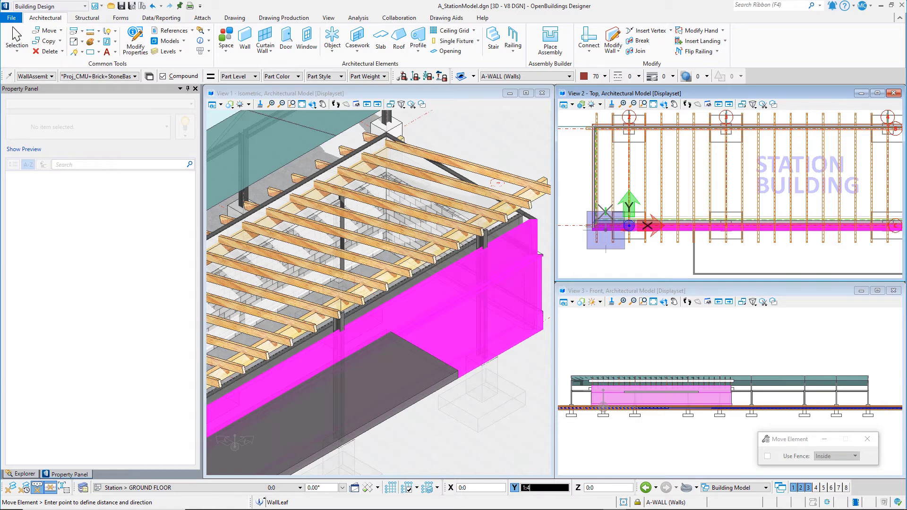
{"action": "key", "text": "Return"}
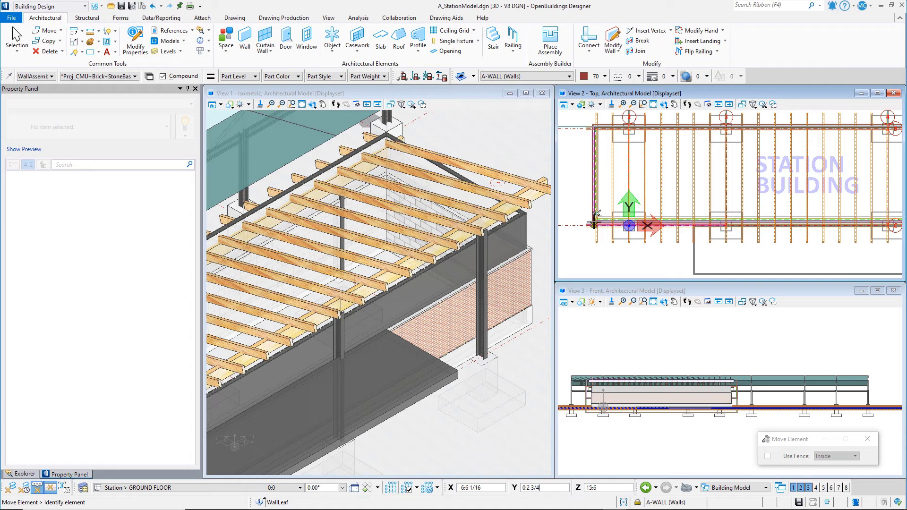
{"action": "scroll", "coordinate": [594, 222], "scroll_direction": "up", "scroll_amount": 4}
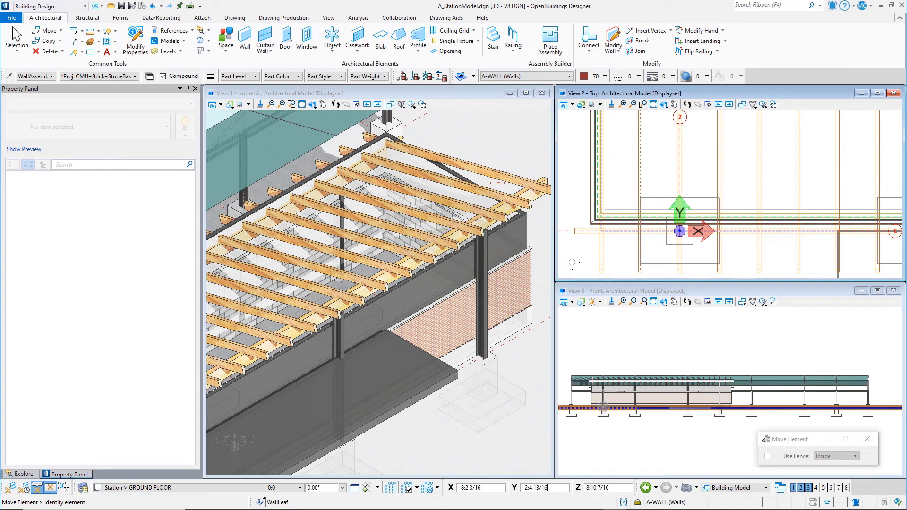
Step: Move the back wall by the same 1:4 Y offset
{"action": "scroll", "coordinate": [572, 263], "scroll_direction": "down", "scroll_amount": 3}
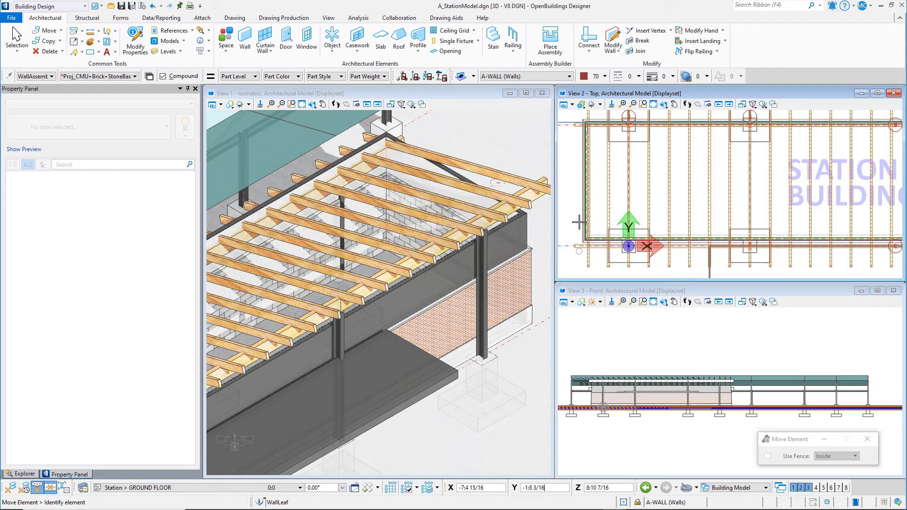
{"action": "scroll", "coordinate": [581, 122], "scroll_direction": "down", "scroll_amount": 2}
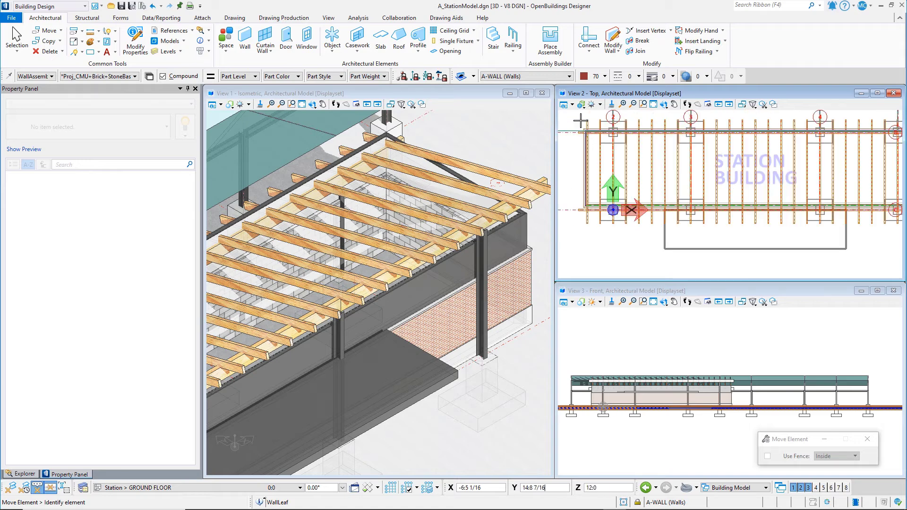
{"action": "scroll", "coordinate": [580, 122], "scroll_direction": "up", "scroll_amount": 4}
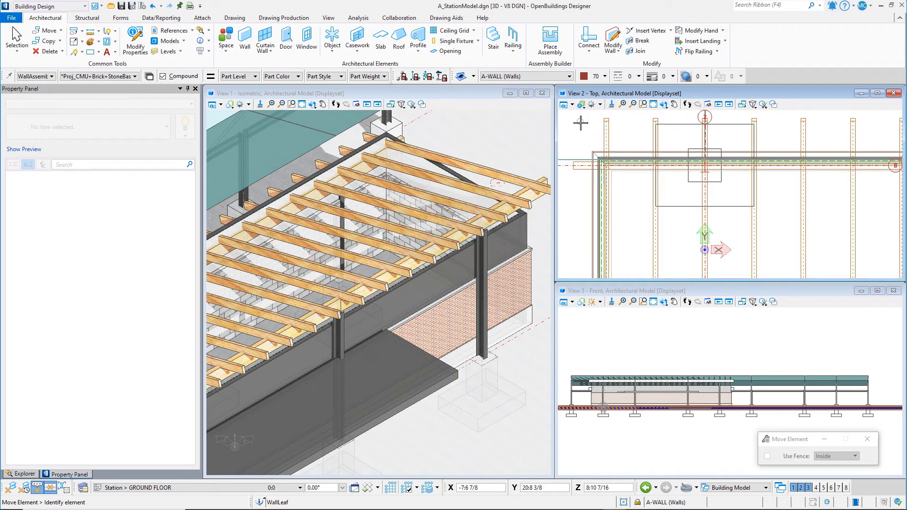
{"action": "left_click", "coordinate": [622, 150]}
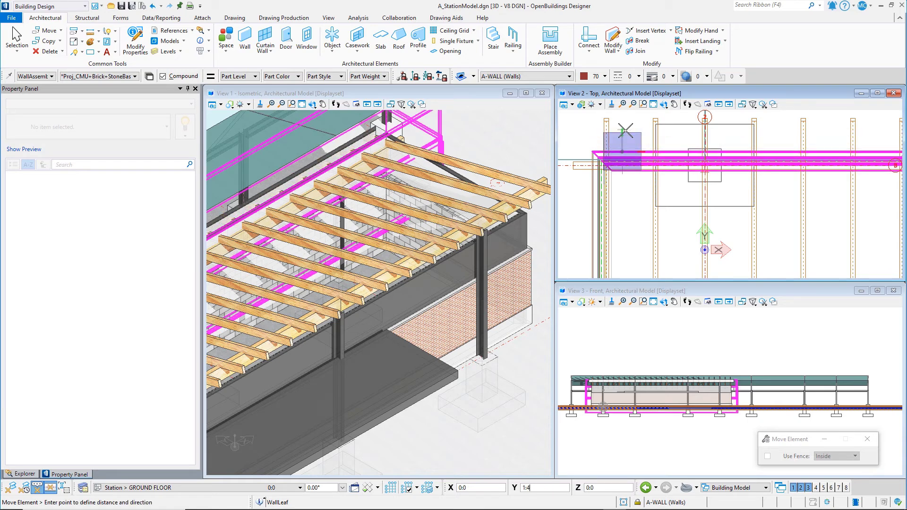
{"action": "left_click", "coordinate": [622, 130]}
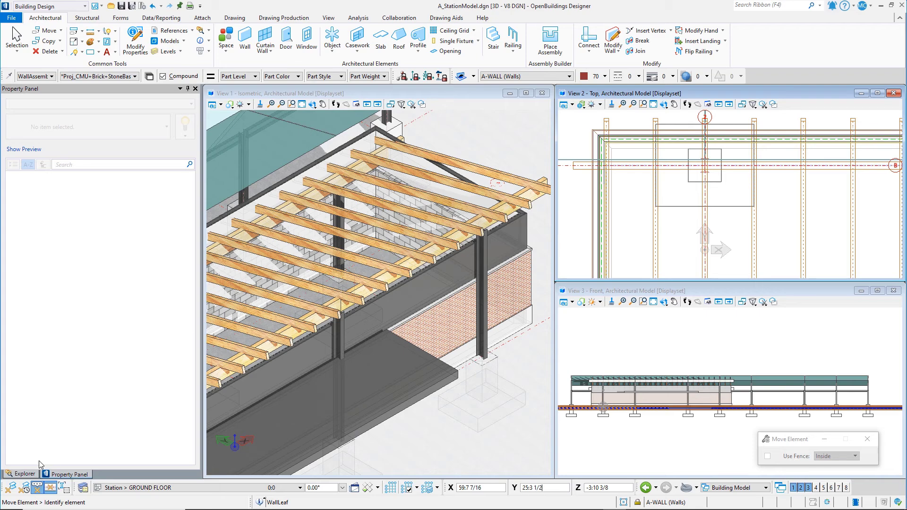
Step: Show the Explorer panel with the Station Building and Project Tree links
{"action": "left_click", "coordinate": [24, 474]}
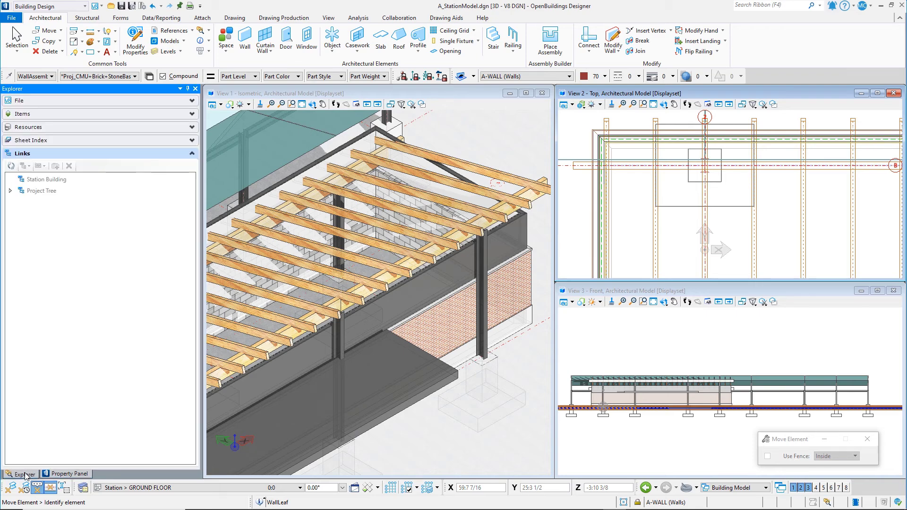